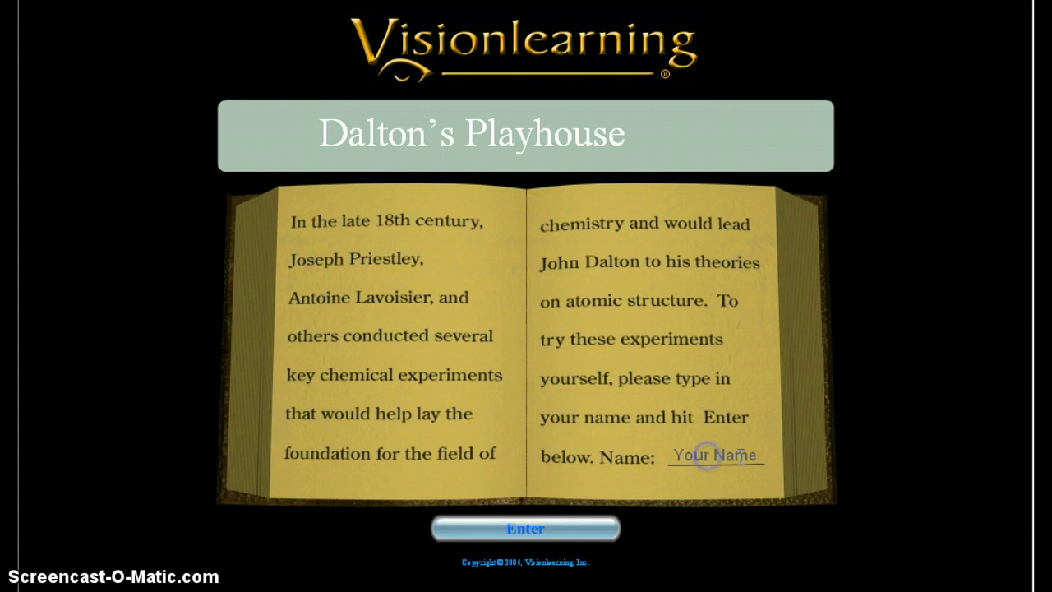
Replace the 'Your Name' placeholder in the Name field with the first letter of your name.
drag(760, 454, 544, 444)
text(M)
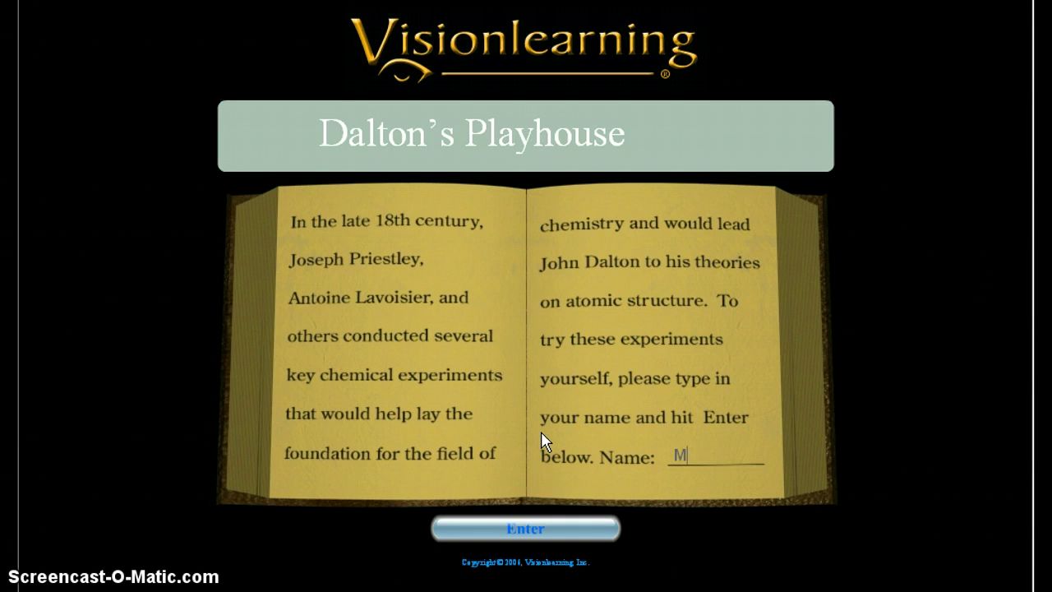
Submit the name, hide the instructions box, and enter the virtual laboratory.
click(526, 528)
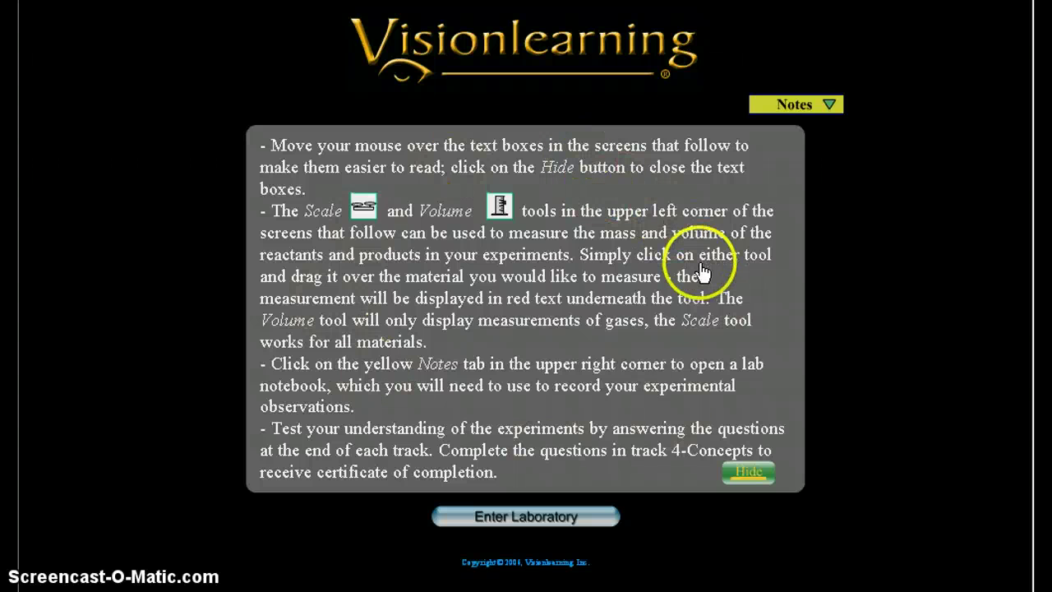
click(750, 477)
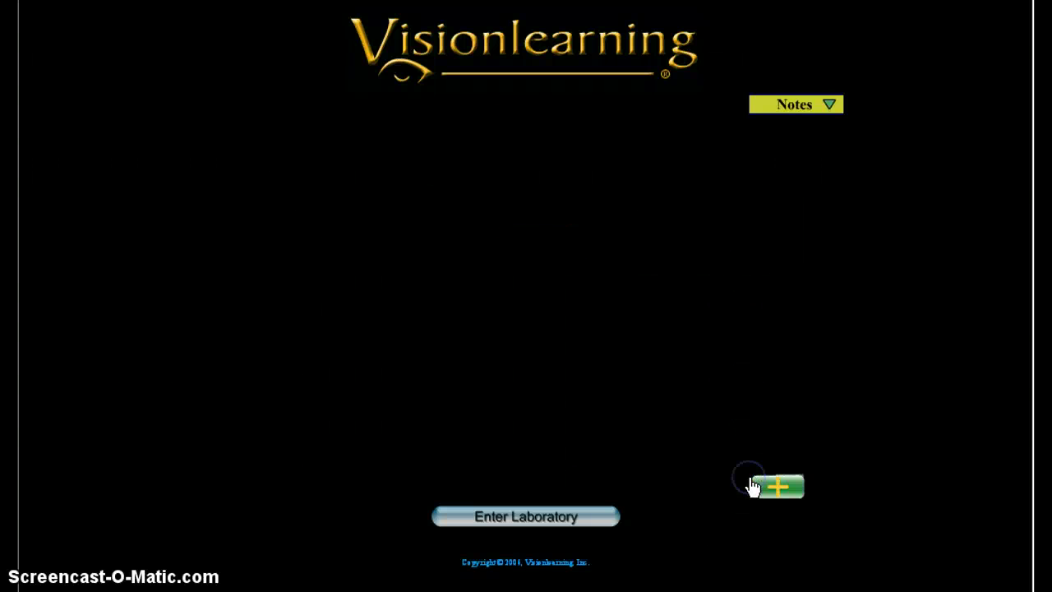
click(779, 489)
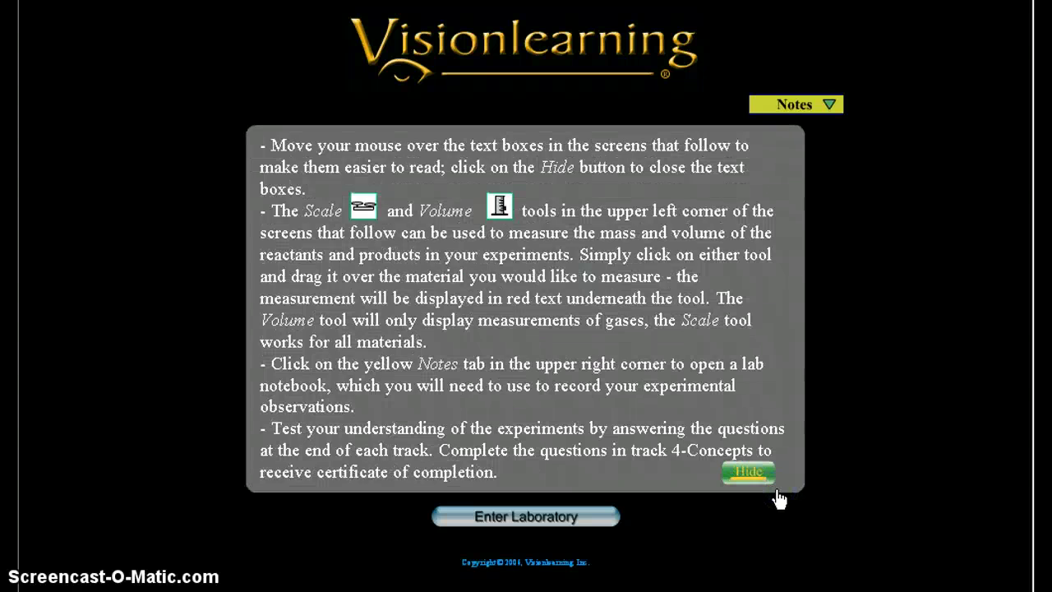
click(751, 471)
click(528, 513)
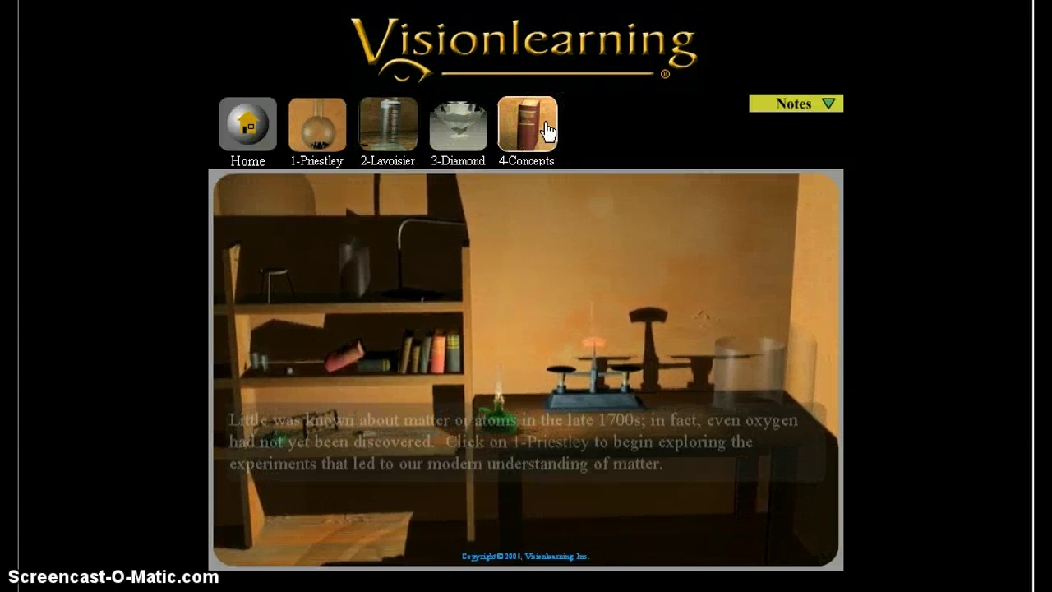
Open the 1-Priestley track and proceed to the calx-heating apparatus.
click(546, 132)
click(321, 147)
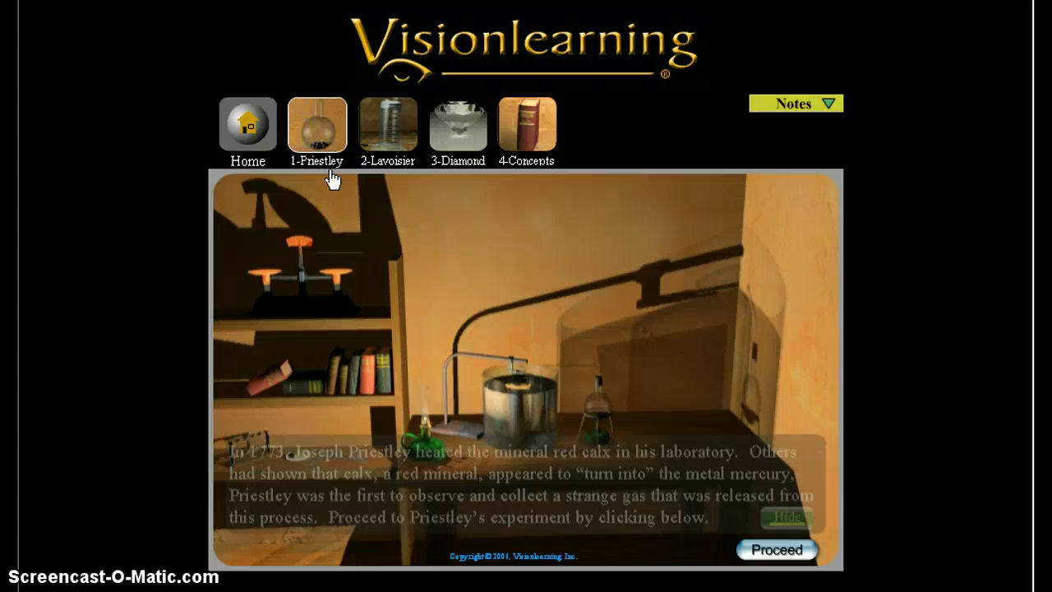
click(775, 550)
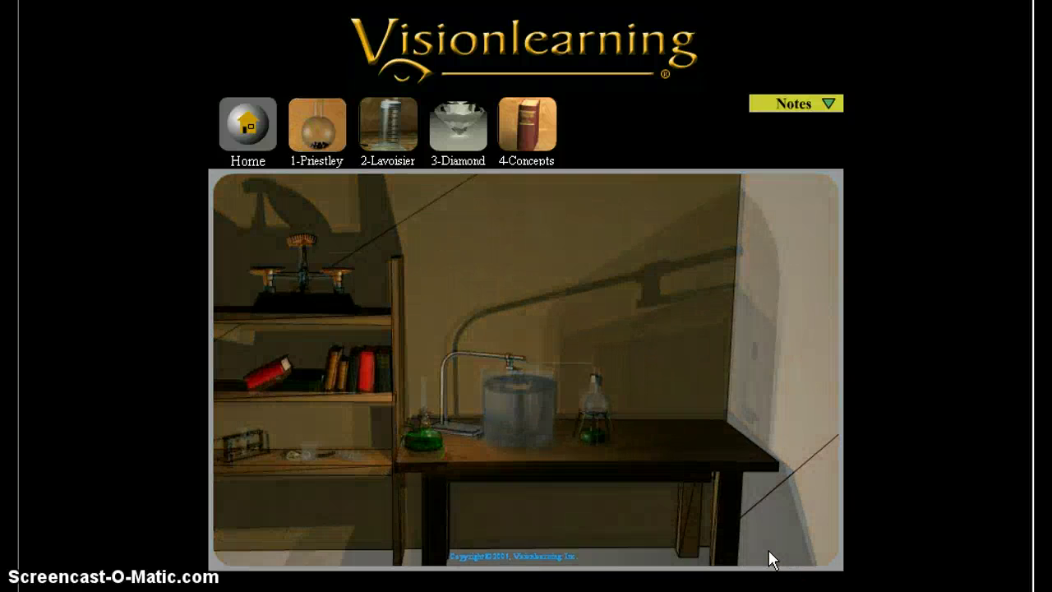
click(746, 538)
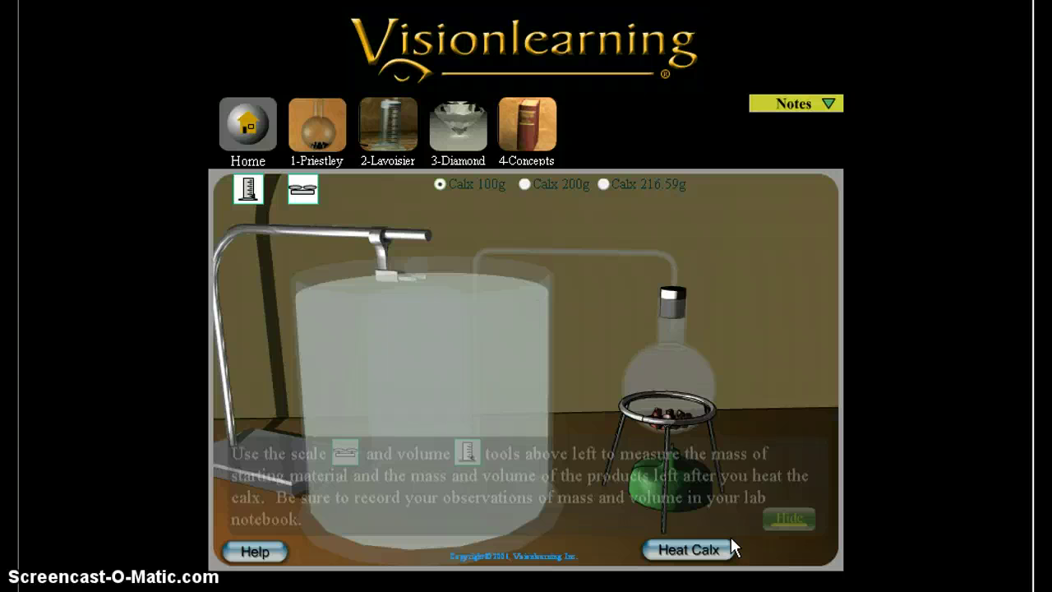
Read through the instruction caption, then close it.
click(664, 522)
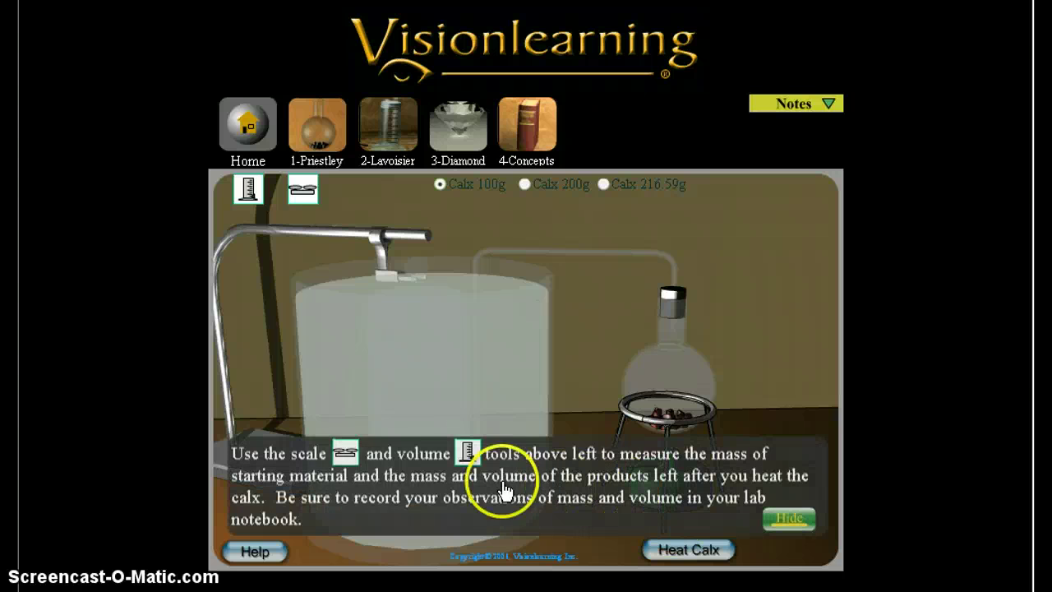
click(352, 469)
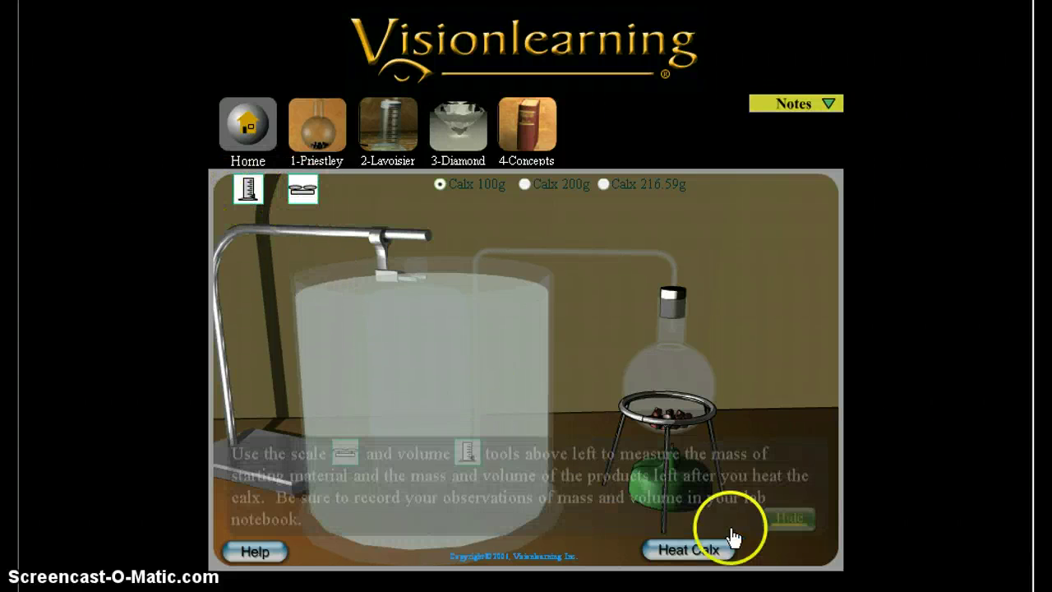
click(783, 523)
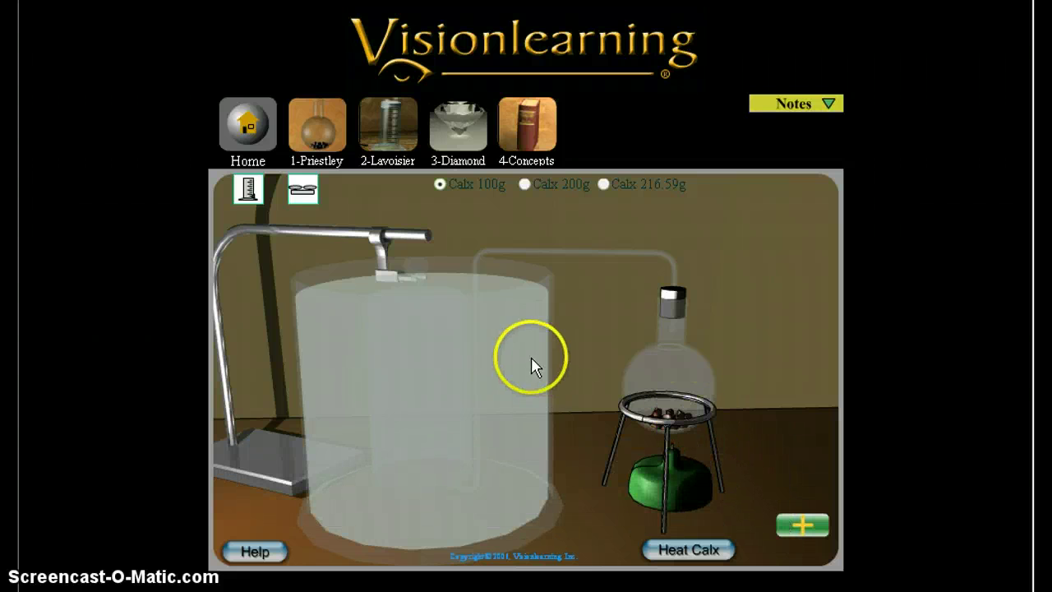
Weigh the calx with the balance at 100 g, return the balance, and heat the calx.
drag(301, 191, 674, 423)
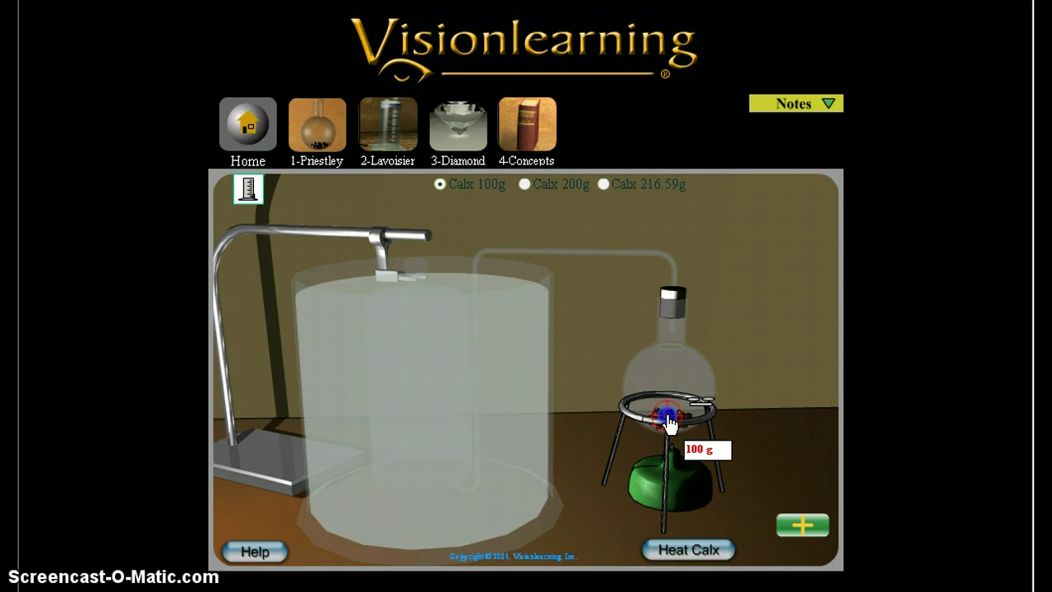
drag(668, 419, 259, 190)
click(246, 190)
click(703, 556)
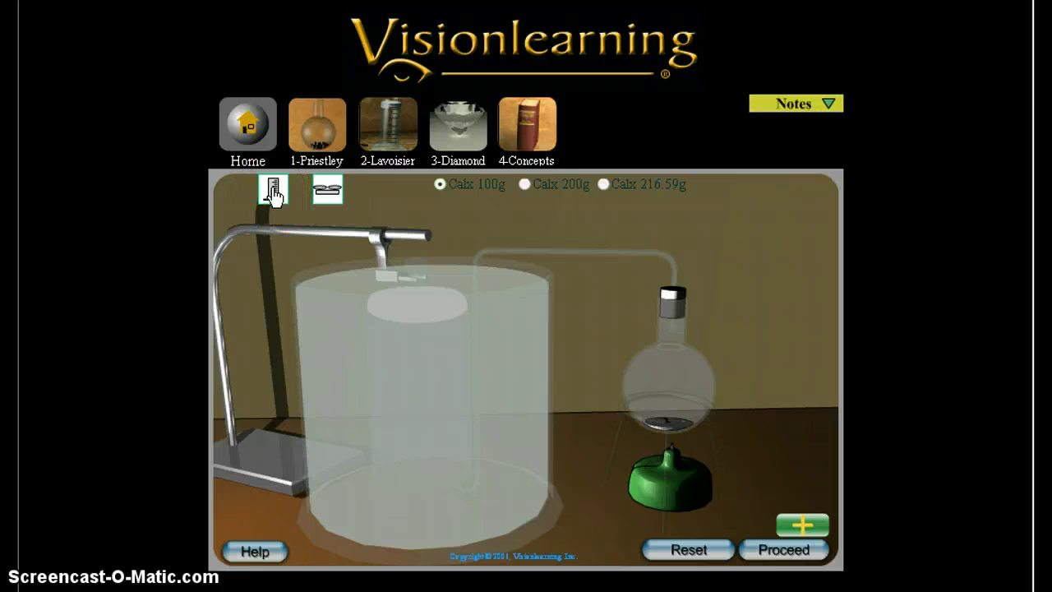
drag(327, 189, 658, 420)
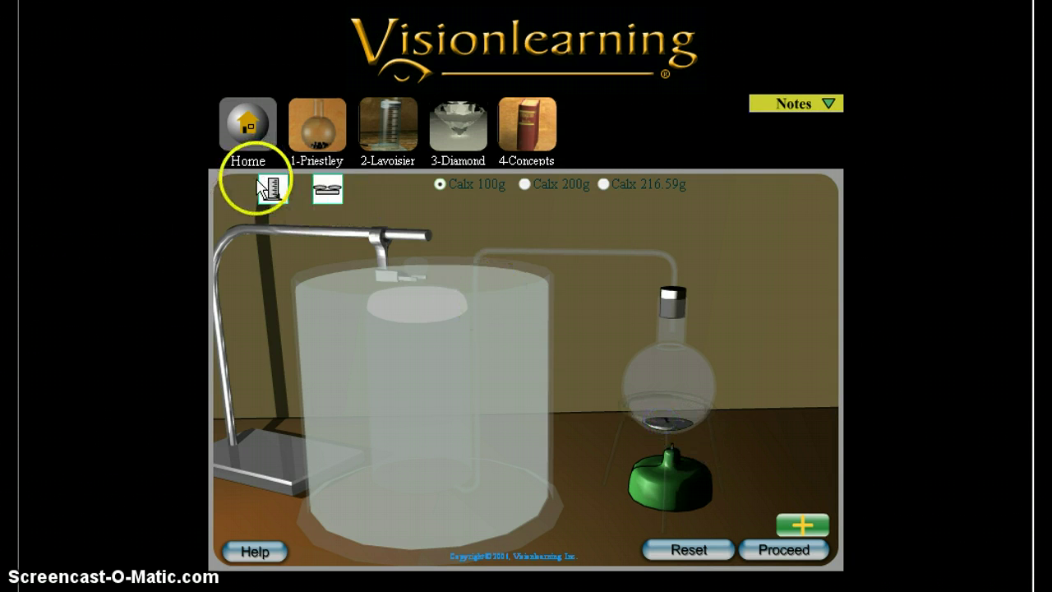
drag(271, 188, 666, 429)
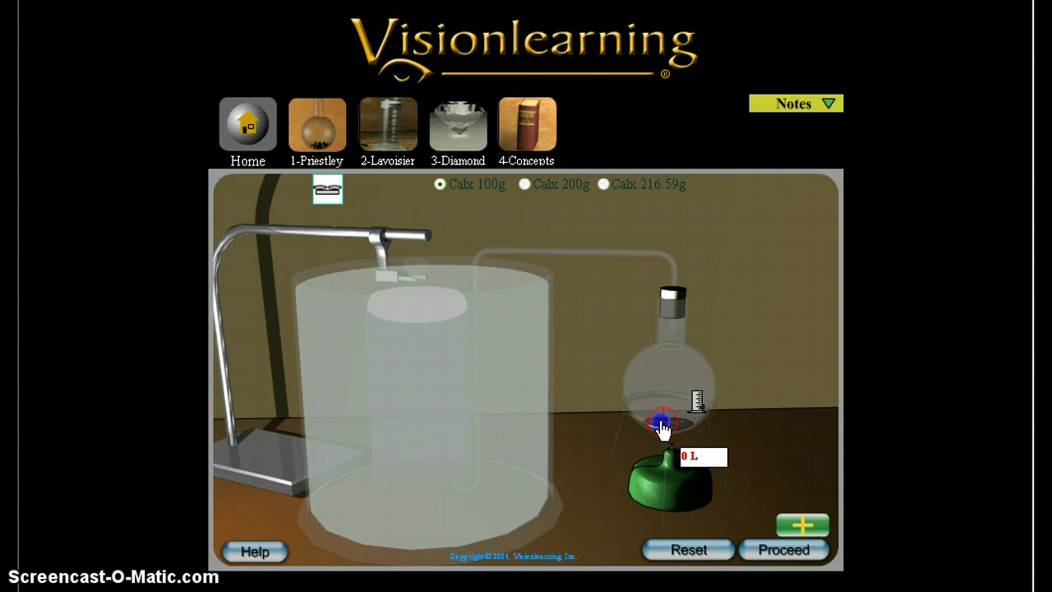
drag(662, 425, 270, 182)
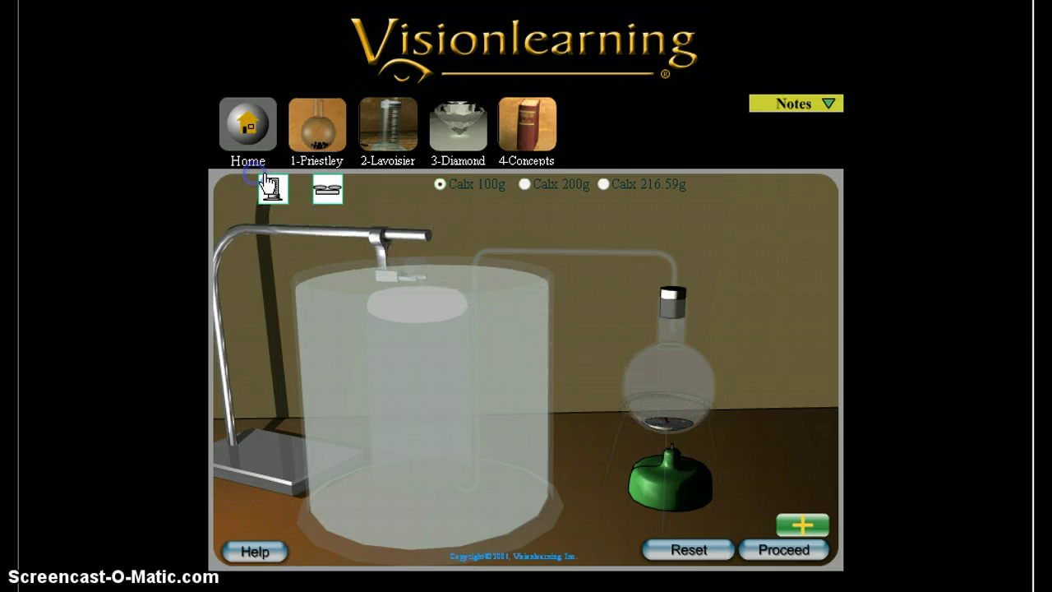
Try the Calx 200g and 216.59g samples, then switch to the 2-Lavoisier experiment.
click(523, 184)
click(603, 184)
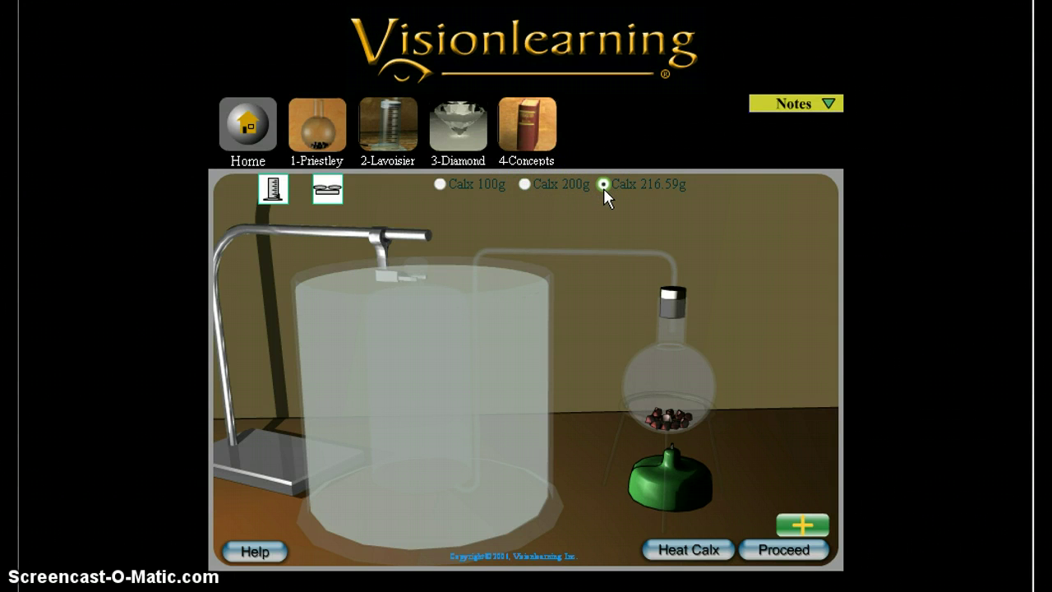
click(605, 188)
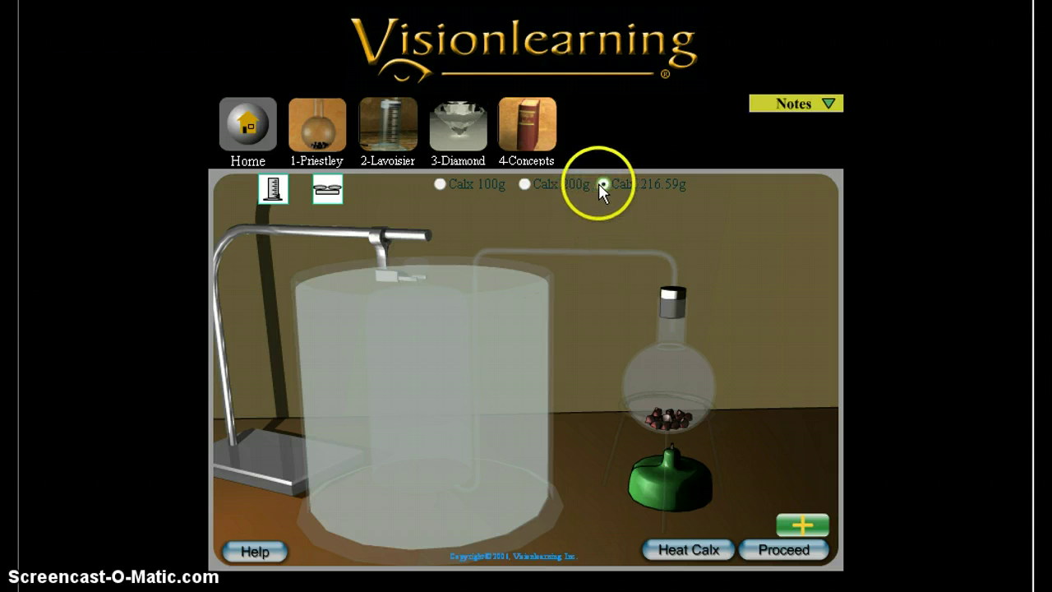
click(386, 123)
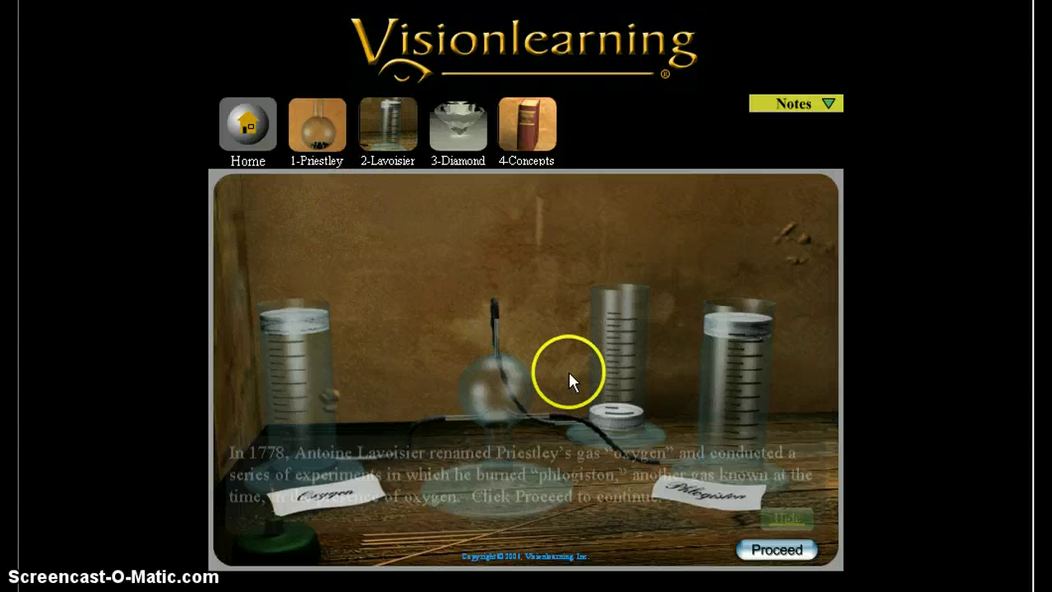
Continue past the Lavoisier introduction to the phlogiston-burning bench.
click(775, 551)
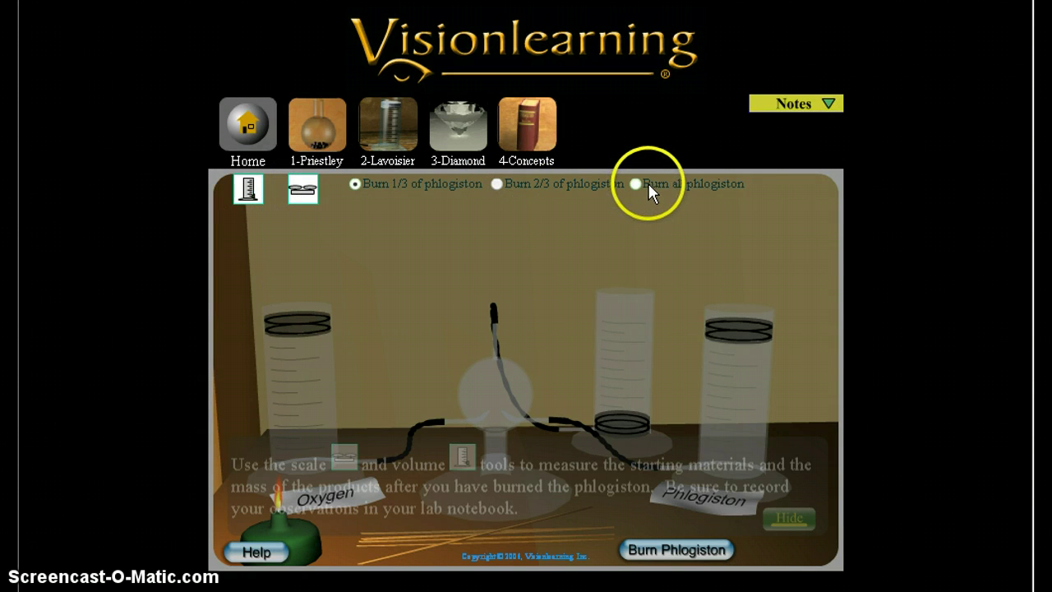
Burn 1/3 of the phlogiston, then read the Oxygen cylinder at 5 L and 7.1 g.
mouse_move(246, 188)
mouse_down()
mouse_move(261, 416)
mouse_move(303, 403)
mouse_move(559, 436)
mouse_move(632, 364)
mouse_move(729, 408)
mouse_move(734, 396)
mouse_move(531, 338)
mouse_move(238, 183)
mouse_move(275, 187)
mouse_up()
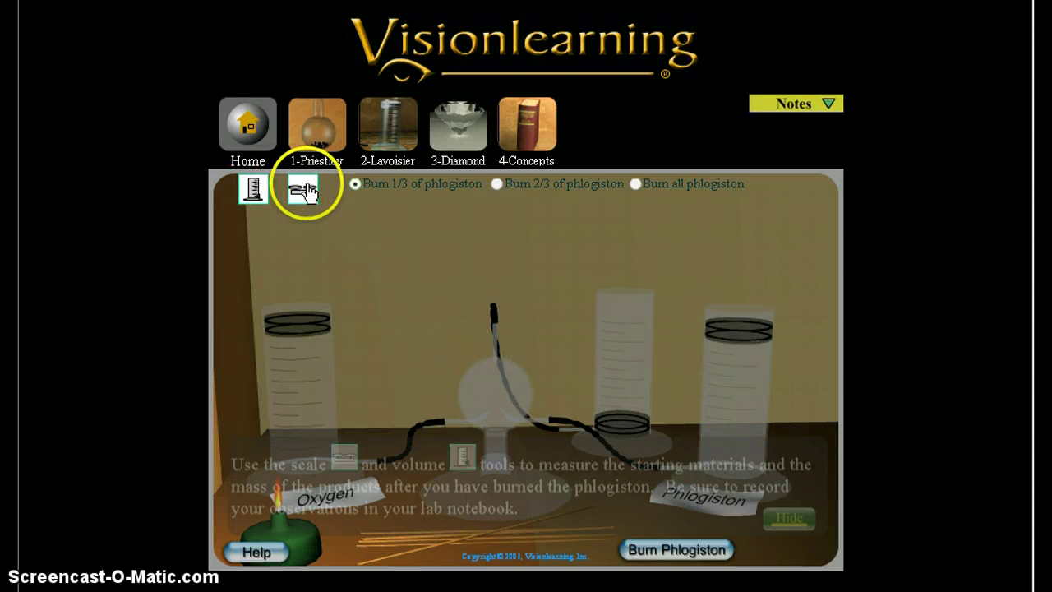
drag(305, 191, 669, 380)
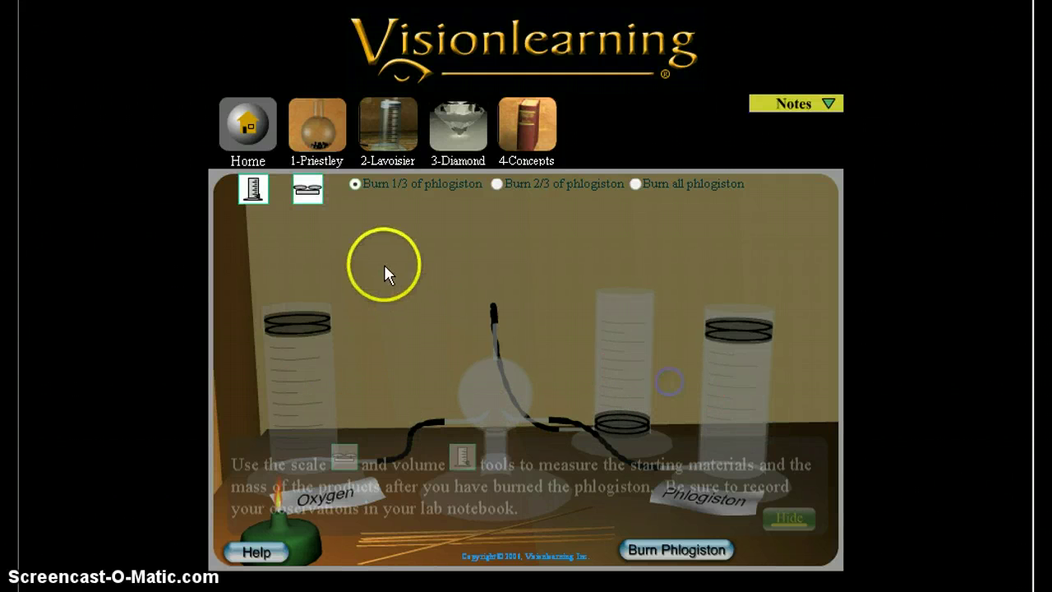
click(671, 549)
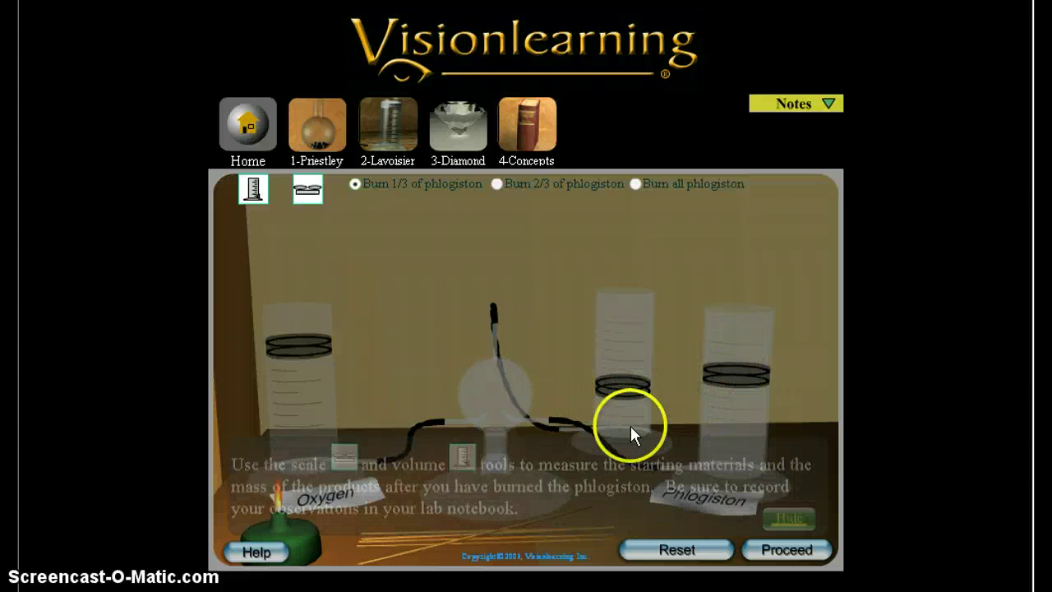
drag(253, 188, 731, 429)
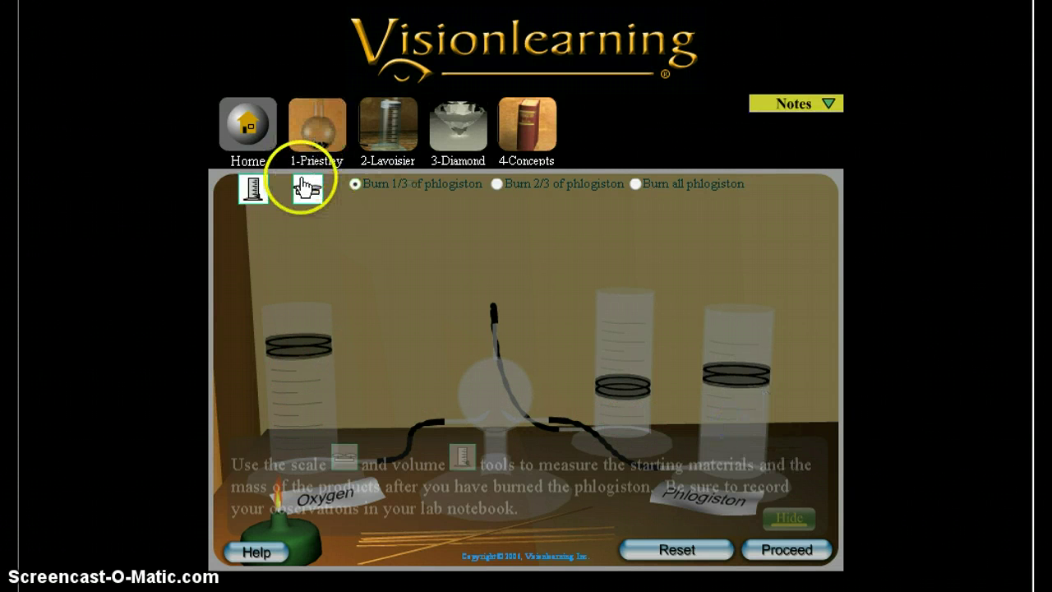
mouse_move(303, 182)
mouse_down()
mouse_move(314, 397)
mouse_move(299, 394)
mouse_move(732, 430)
mouse_move(472, 315)
mouse_move(298, 185)
mouse_up()
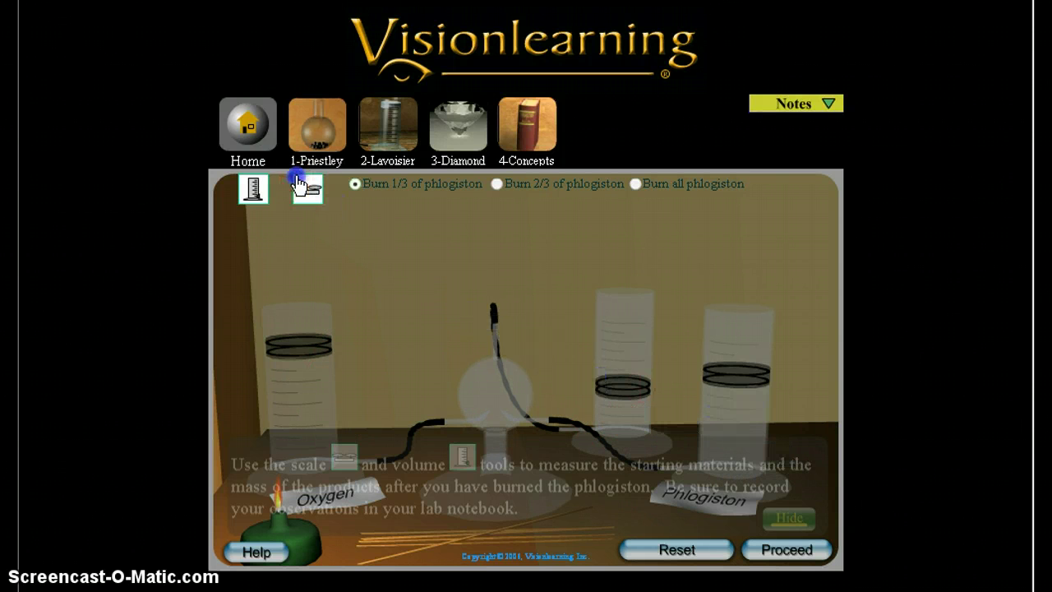
Open the 3-Diamond track and proceed through its history introduction to the burning bench.
click(460, 139)
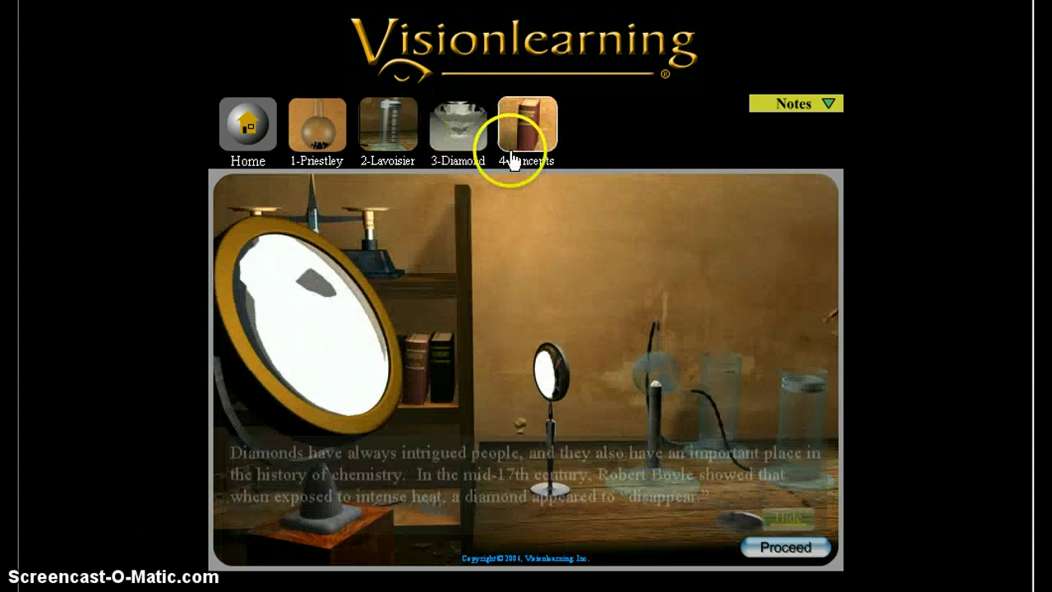
click(777, 549)
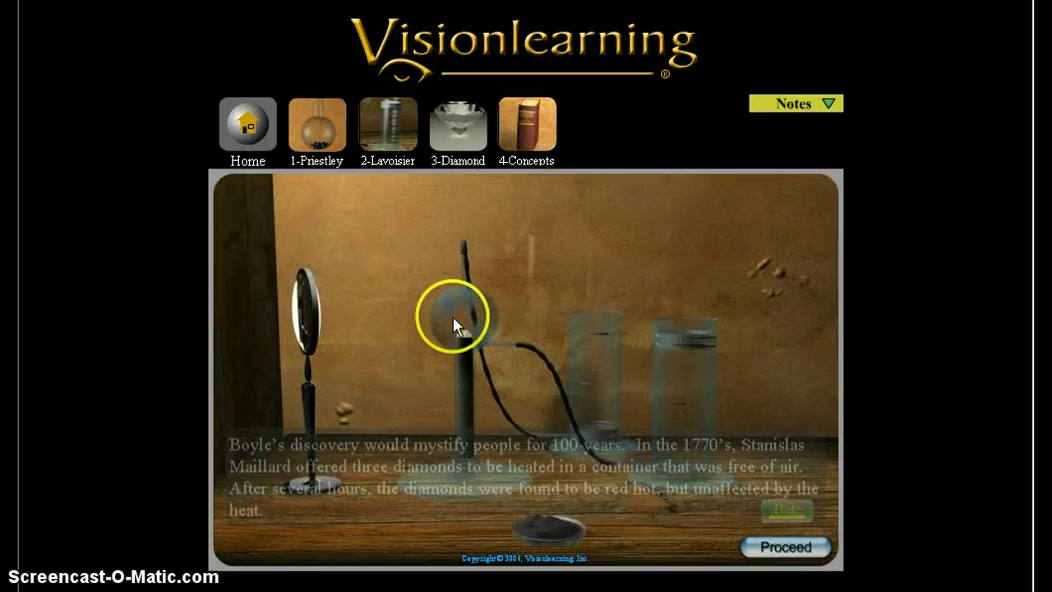
click(785, 548)
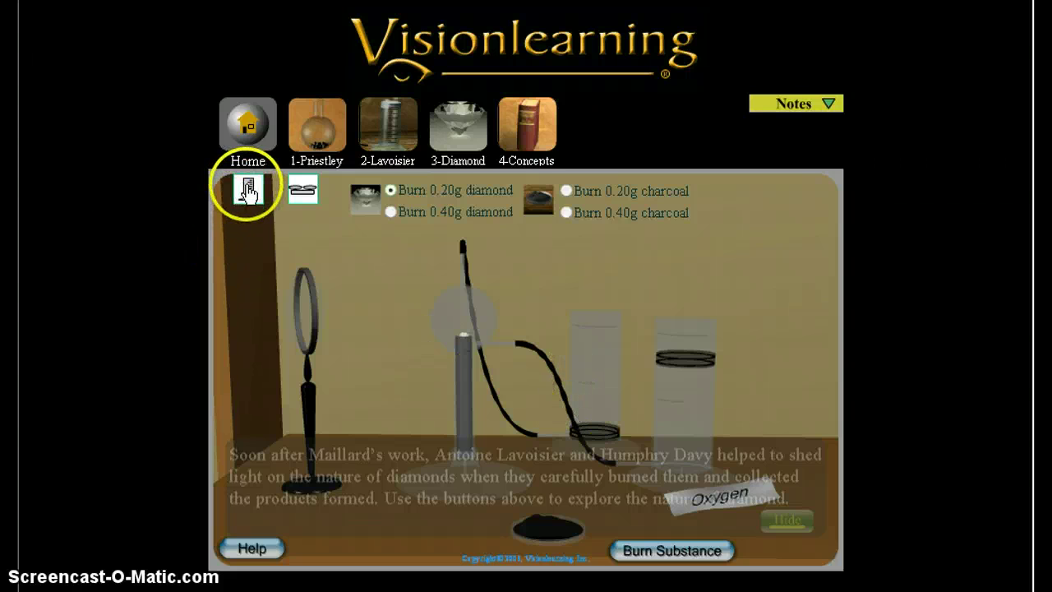
Read the right cylinder's volume (0.74 L) and mass (1.06 g), then burn the 0.20g diamond.
drag(264, 201, 690, 419)
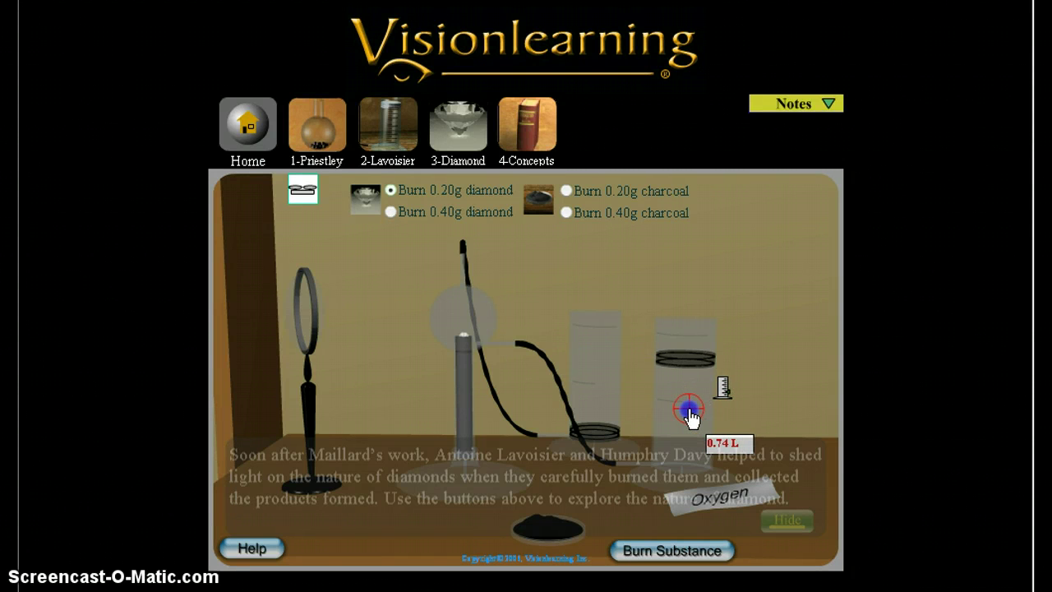
mouse_move(690, 419)
mouse_down()
mouse_move(463, 340)
mouse_move(597, 375)
mouse_move(632, 430)
mouse_move(586, 355)
mouse_move(690, 420)
mouse_move(368, 263)
mouse_move(259, 191)
mouse_move(465, 339)
mouse_move(491, 372)
mouse_move(587, 419)
mouse_move(592, 404)
mouse_move(690, 409)
mouse_up()
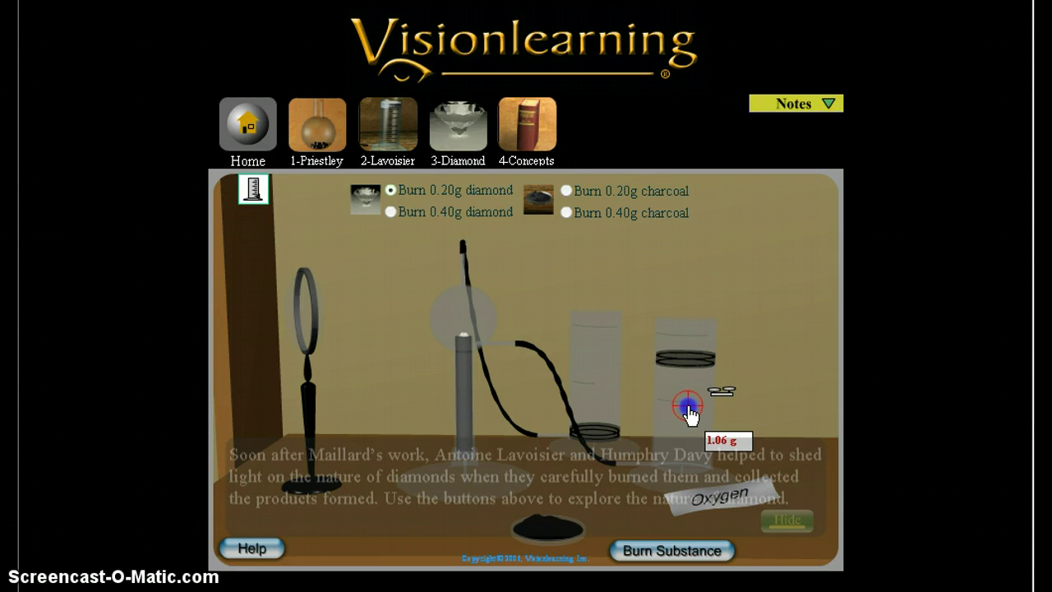
mouse_move(689, 413)
mouse_down()
mouse_move(441, 291)
mouse_move(285, 188)
mouse_move(305, 189)
mouse_up()
click(695, 545)
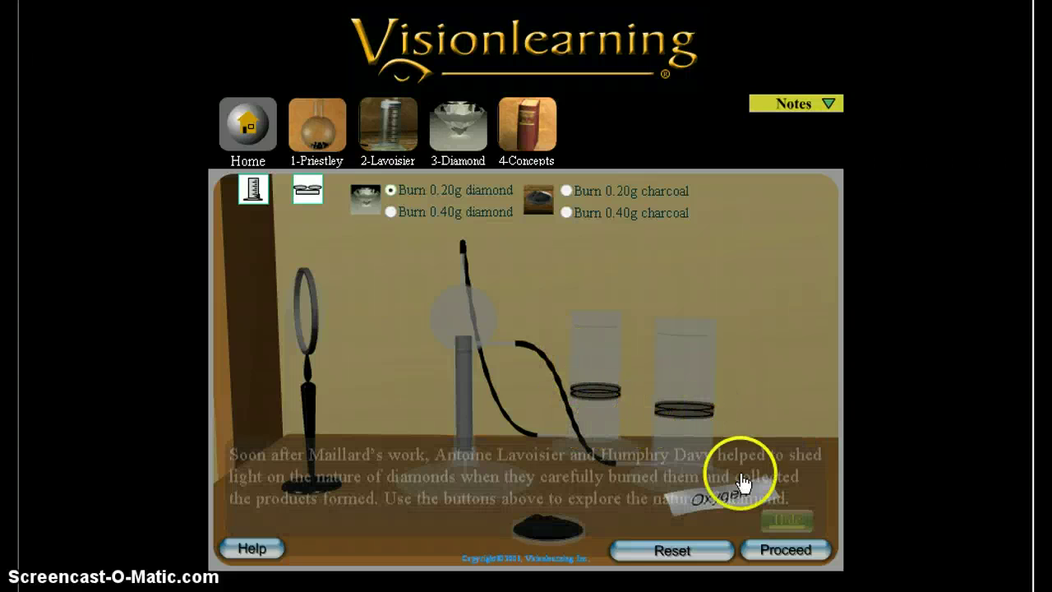
Hide the caption and read the post-burn values: 0.37 L per cylinder and 0 g.
click(787, 519)
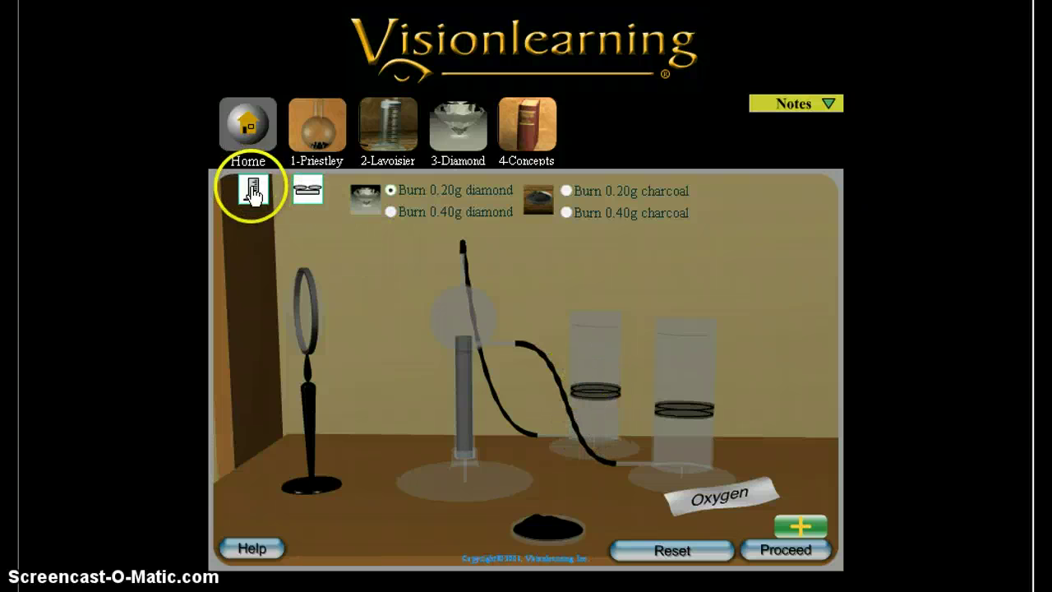
drag(253, 189, 582, 409)
click(302, 196)
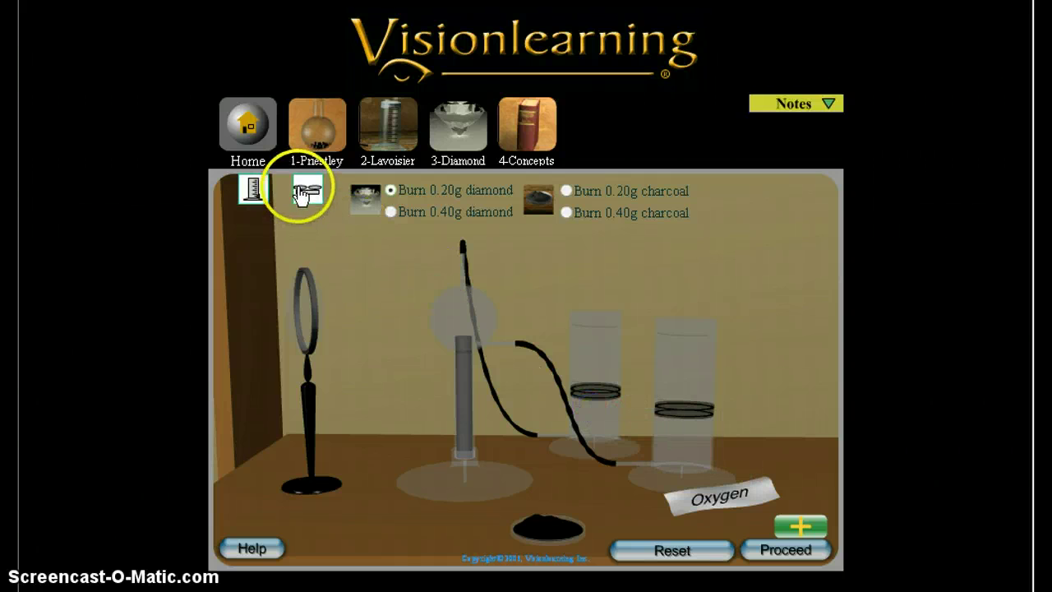
mouse_move(302, 196)
mouse_down()
mouse_move(390, 329)
mouse_move(596, 433)
mouse_move(679, 443)
mouse_move(287, 198)
mouse_move(317, 202)
mouse_up()
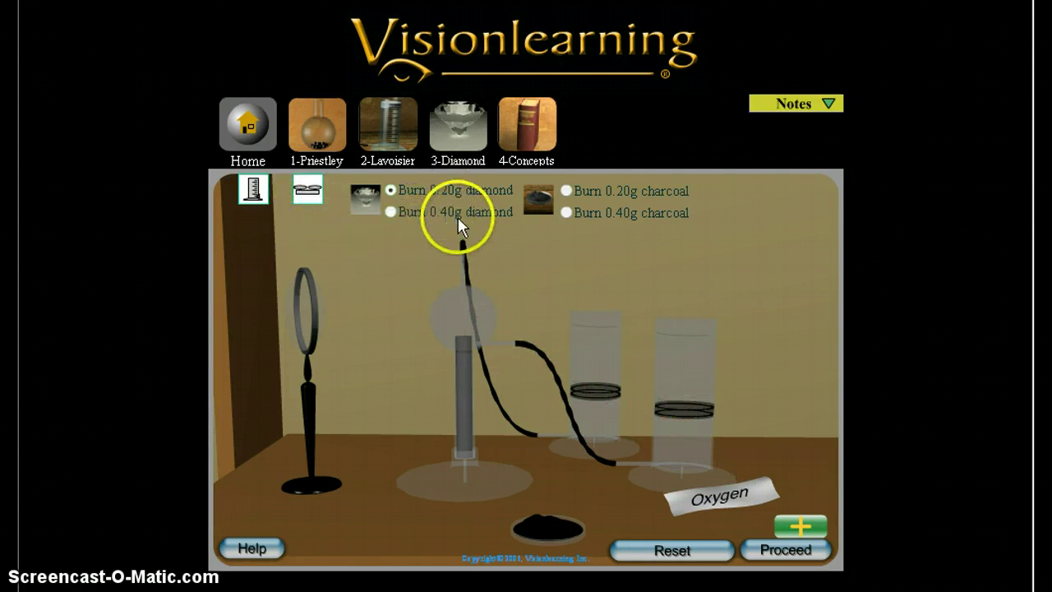